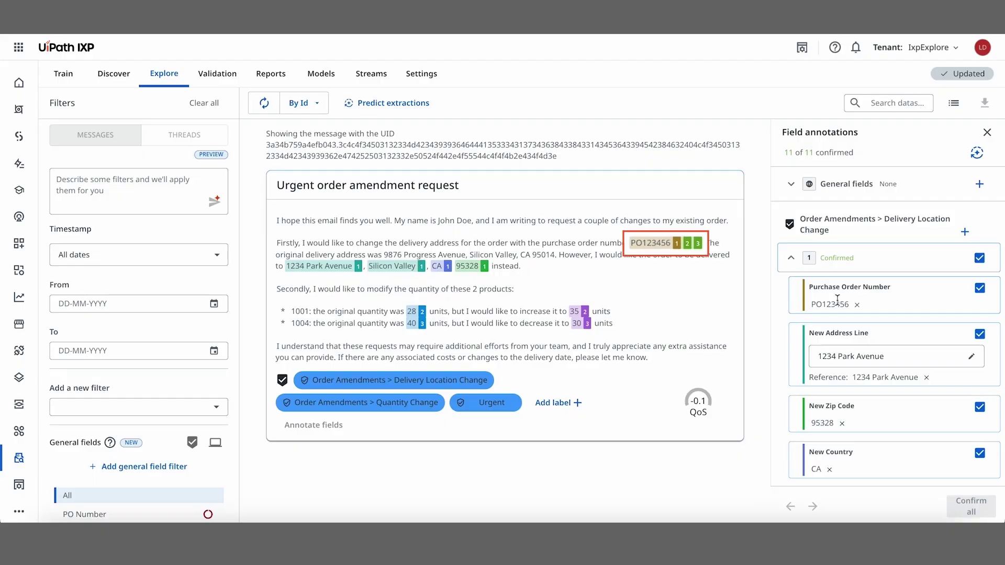
scroll(845, 431, "down", 3)
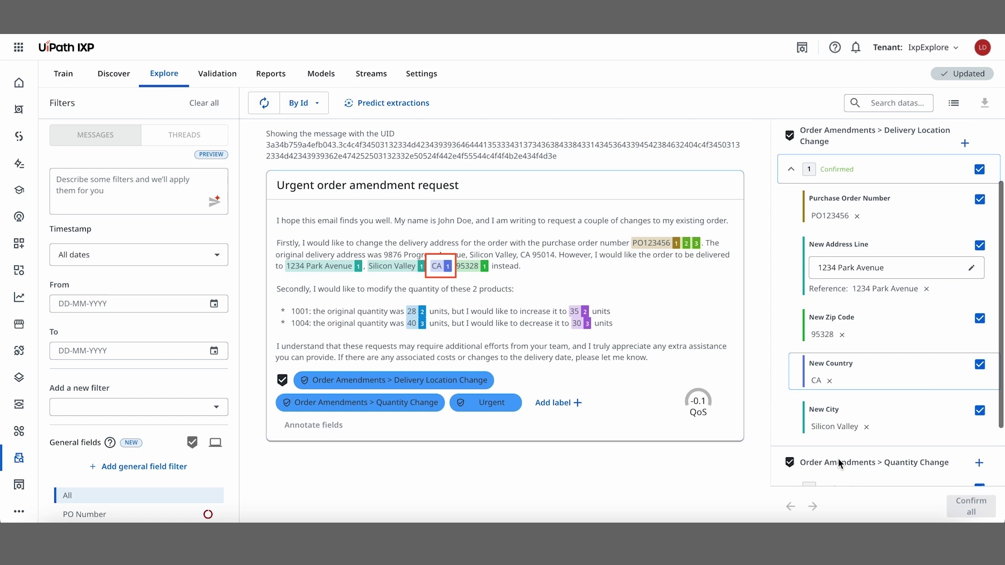
scroll(841, 393, "down", 3)
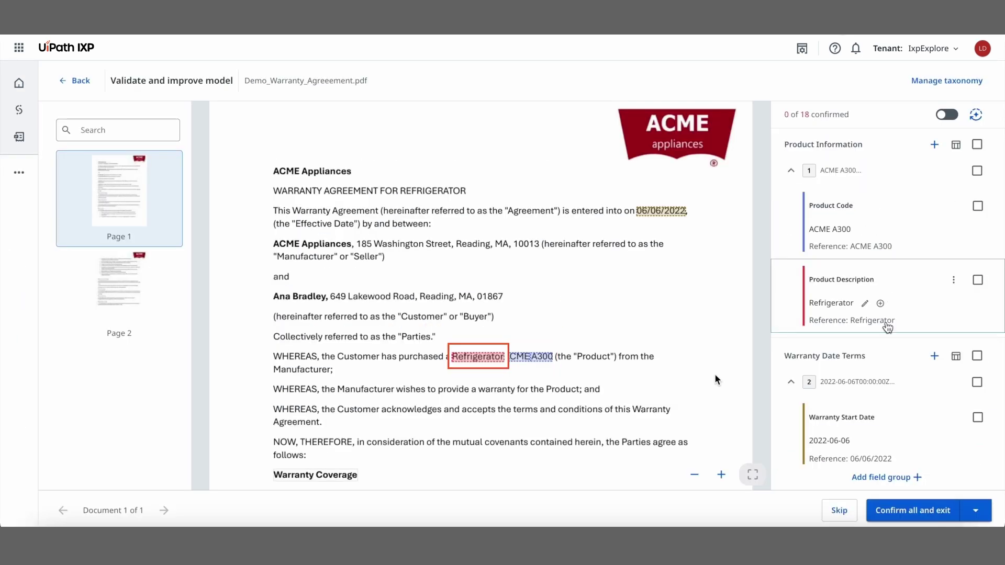
scroll(888, 325, "down", 2)
scroll(891, 315, "down", 2)
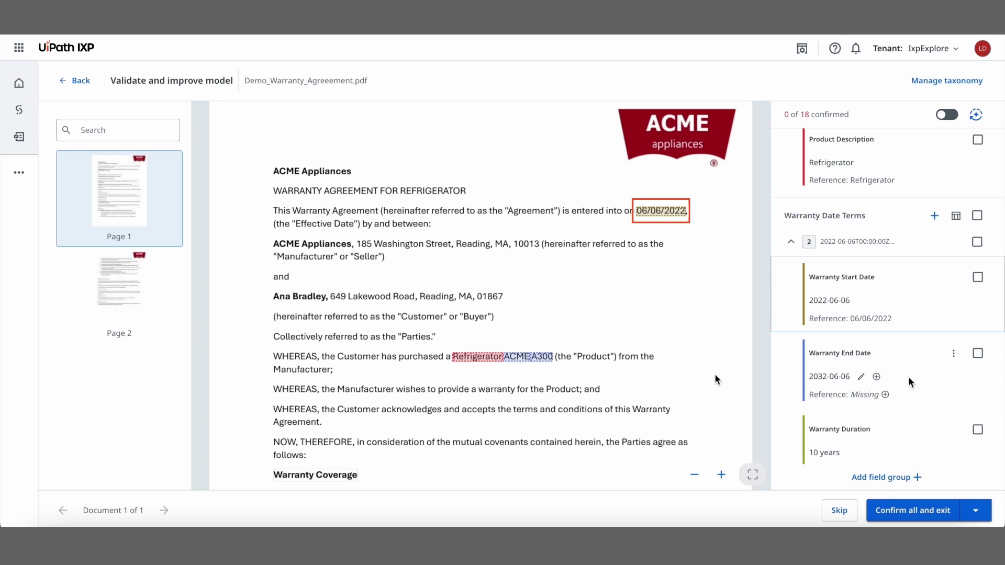
scroll(909, 378, "down", 3)
scroll(908, 377, "down", 1)
scroll(709, 374, "down", 4)
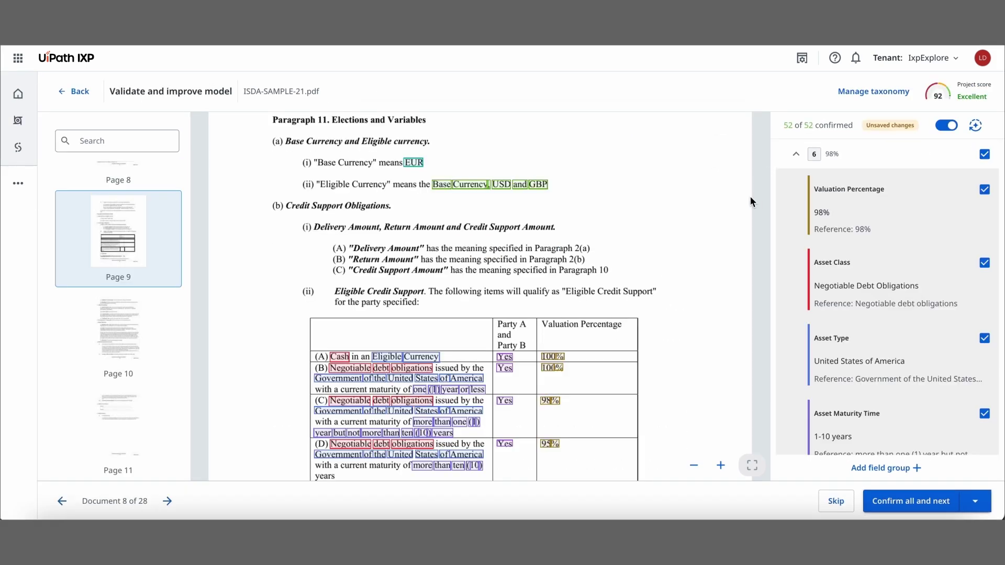
scroll(747, 216, "down", 2)
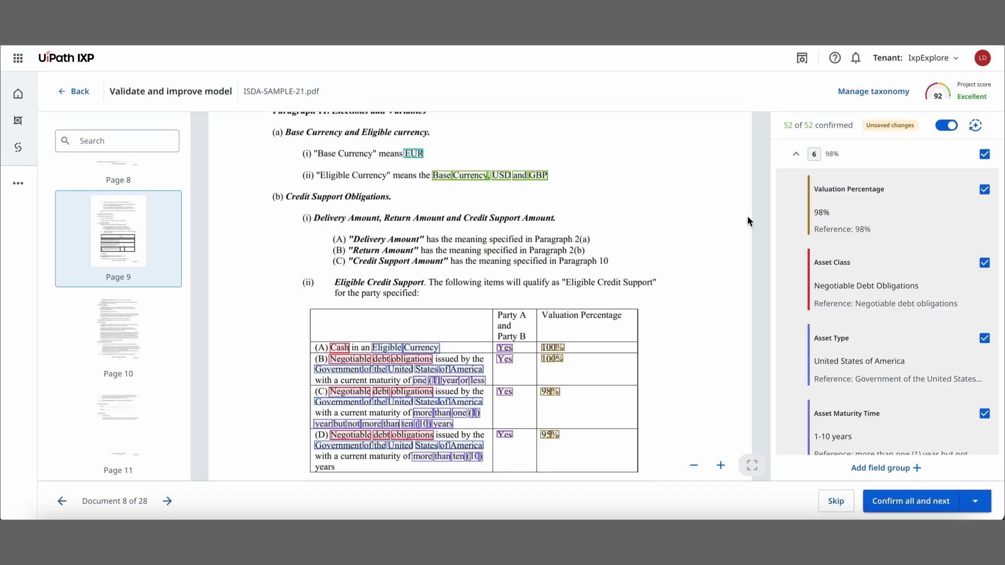
scroll(747, 215, "down", 2)
scroll(747, 215, "down", 1)
scroll(747, 216, "down", 3)
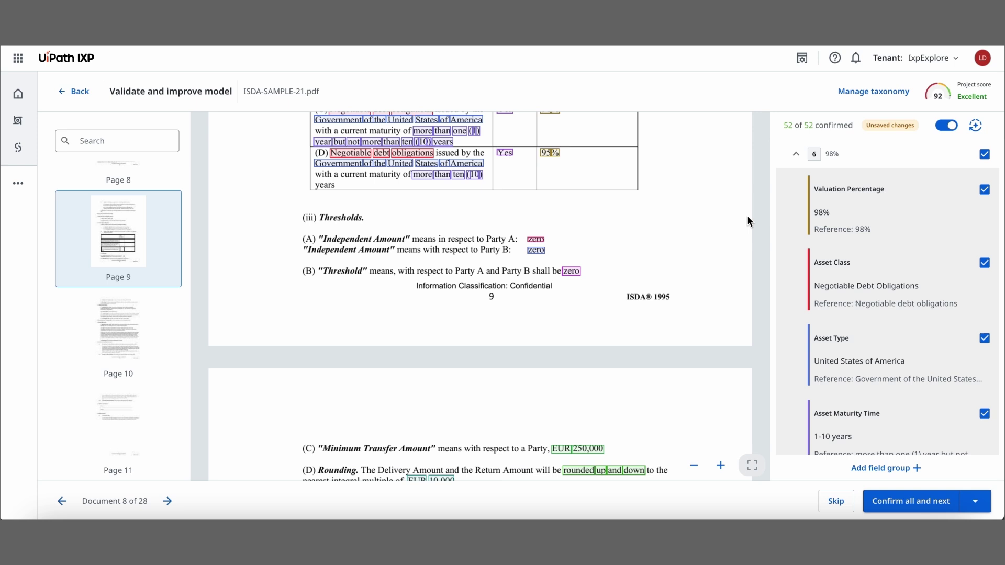
scroll(747, 215, "down", 2)
scroll(747, 215, "down", 3)
scroll(747, 216, "down", 2)
scroll(749, 222, "down", 3)
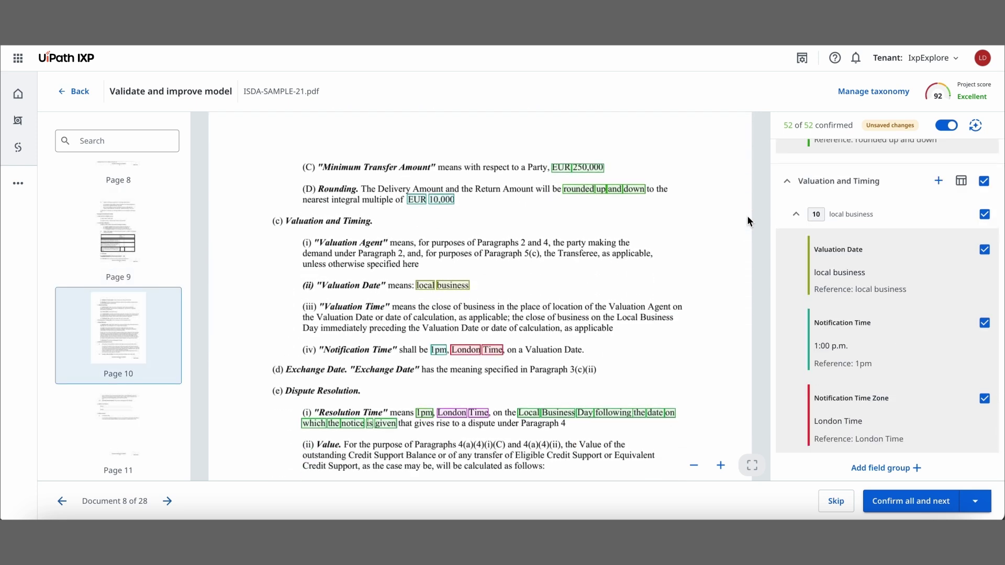